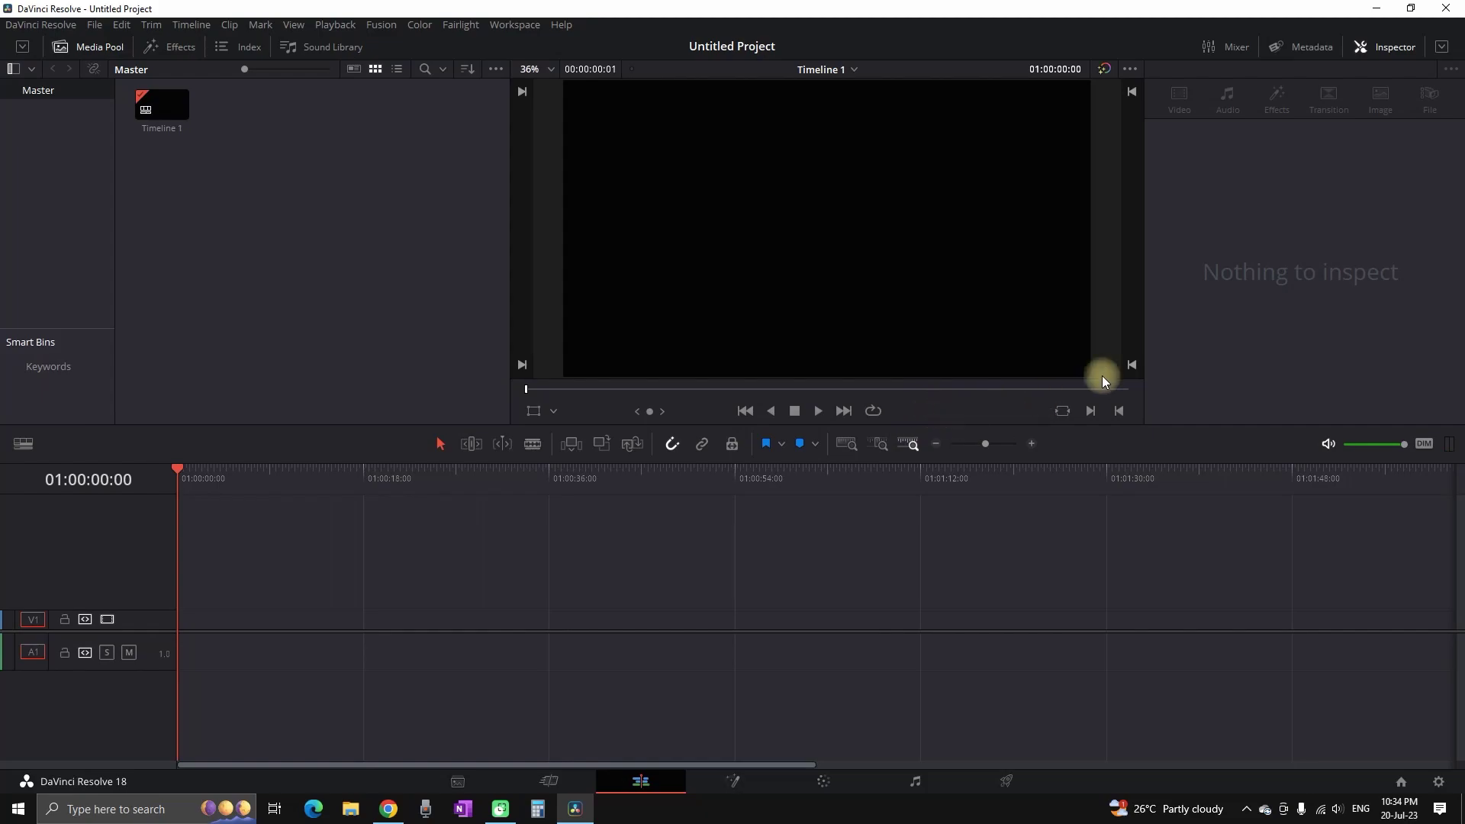
# Restore down the Resolve window and drag the desktop green-screen MP4 toward the Media Pool.
pyautogui.click(1410, 7)
pyautogui.moveTo(37, 268)
pyautogui.mouseDown()
pyautogui.moveTo(38, 307)
pyautogui.moveTo(61, 260)
pyautogui.mouseUp()
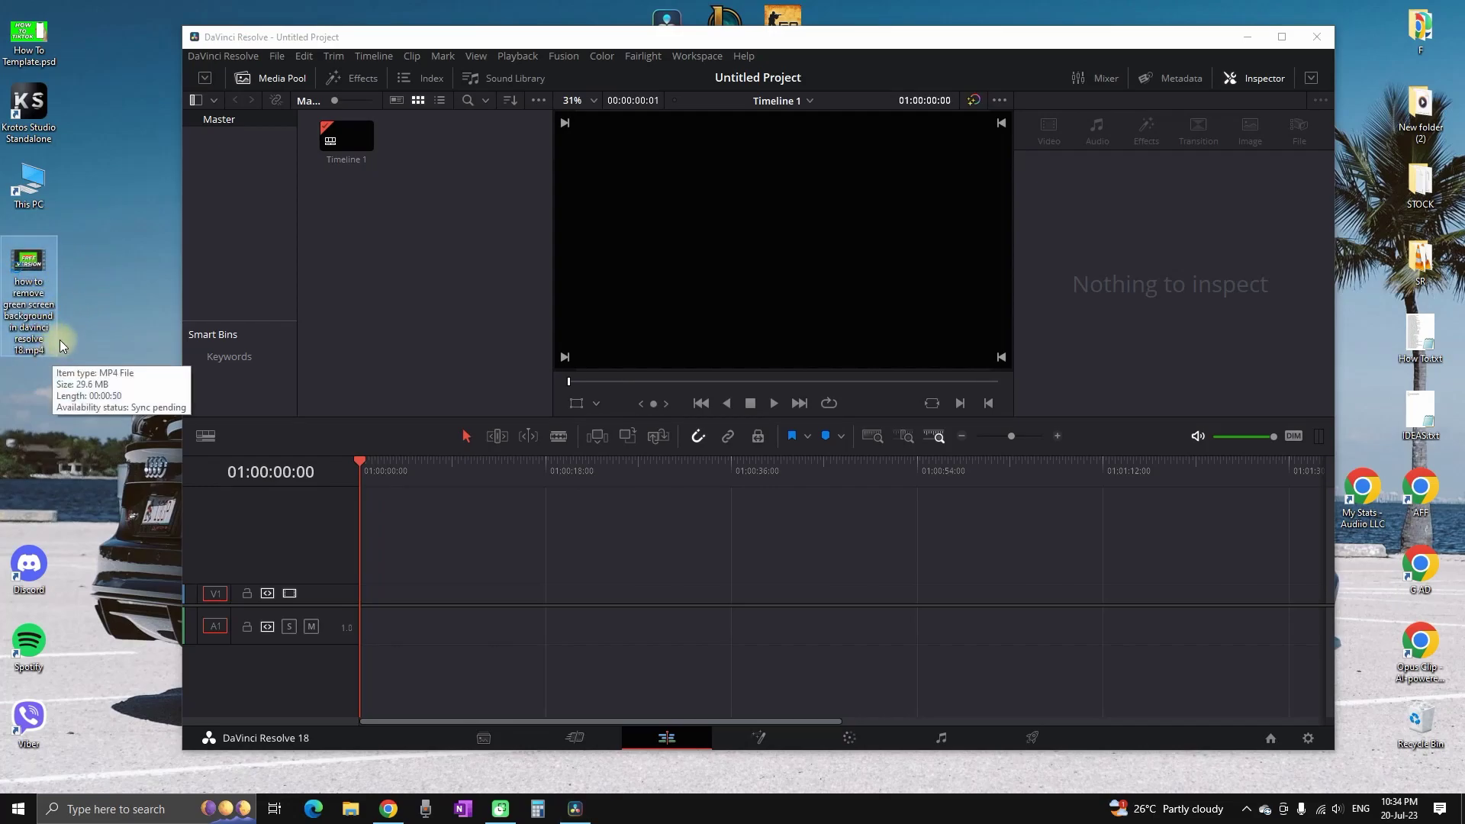
pyautogui.moveTo(32, 281); pyautogui.dragTo(399, 200)
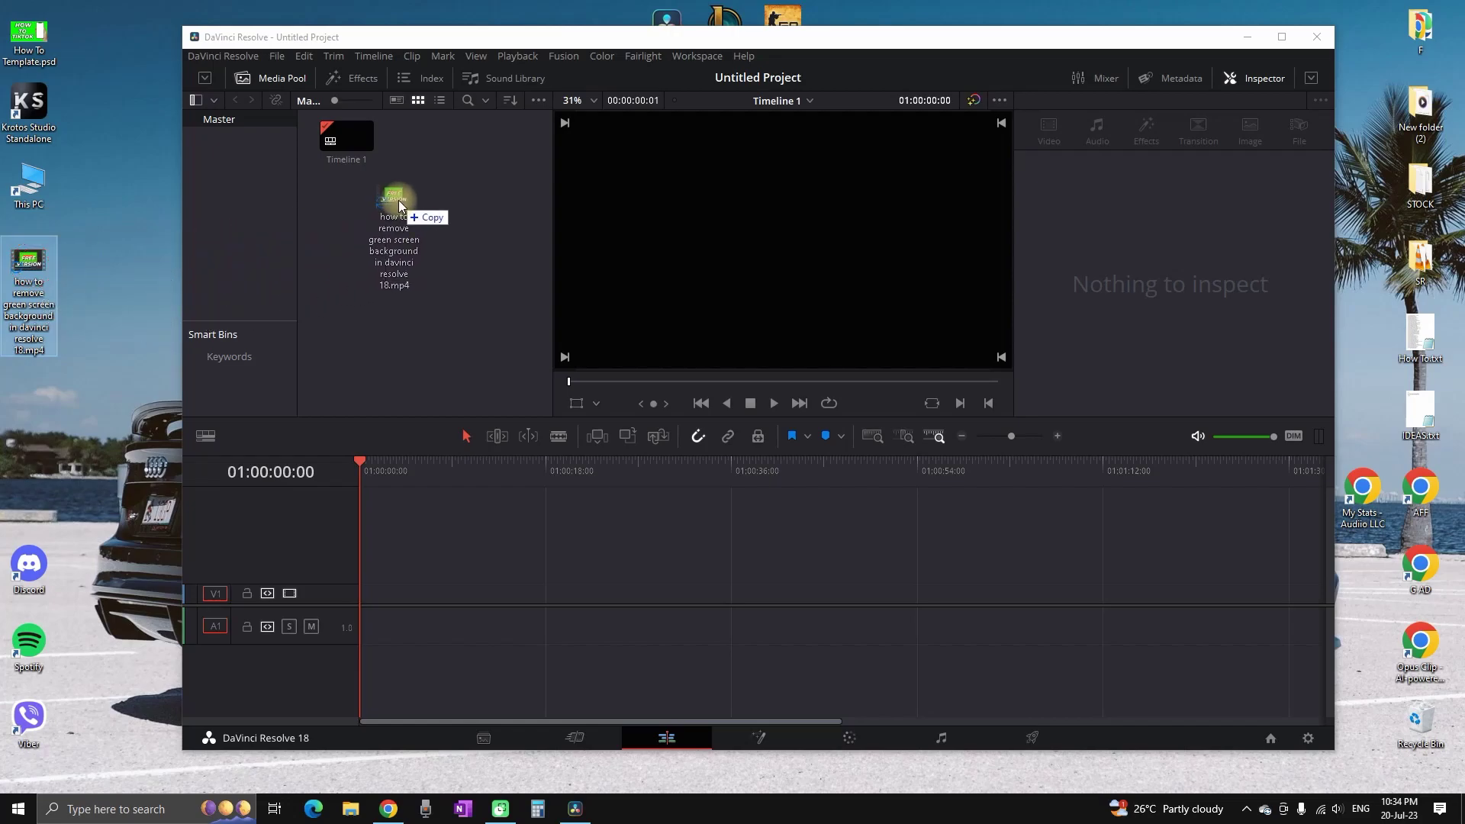
pyautogui.moveTo(398, 200); pyautogui.dragTo(390, 249)
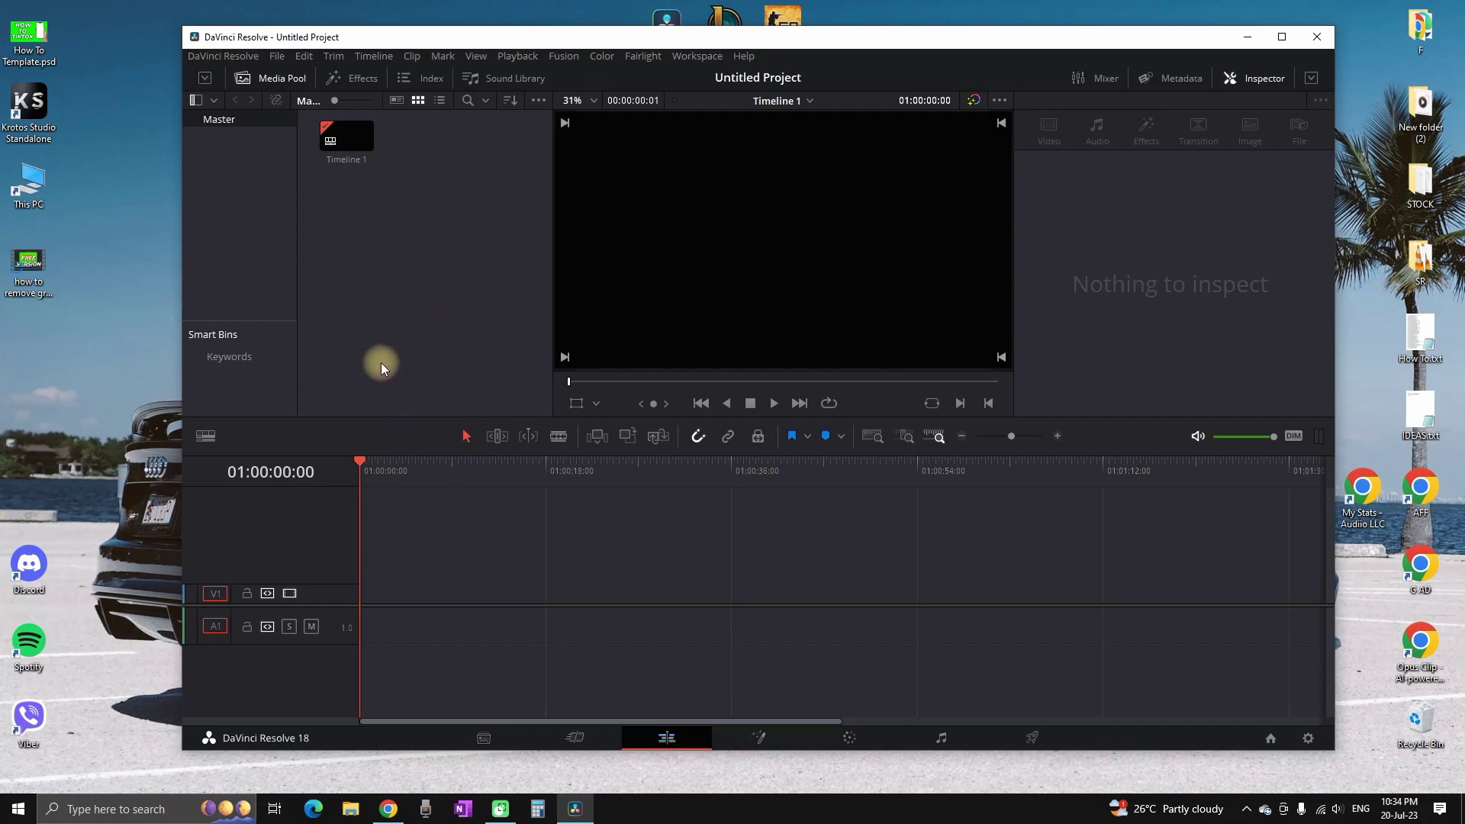
# Find VLC media player through Windows Search and launch it.
pyautogui.click(120, 809)
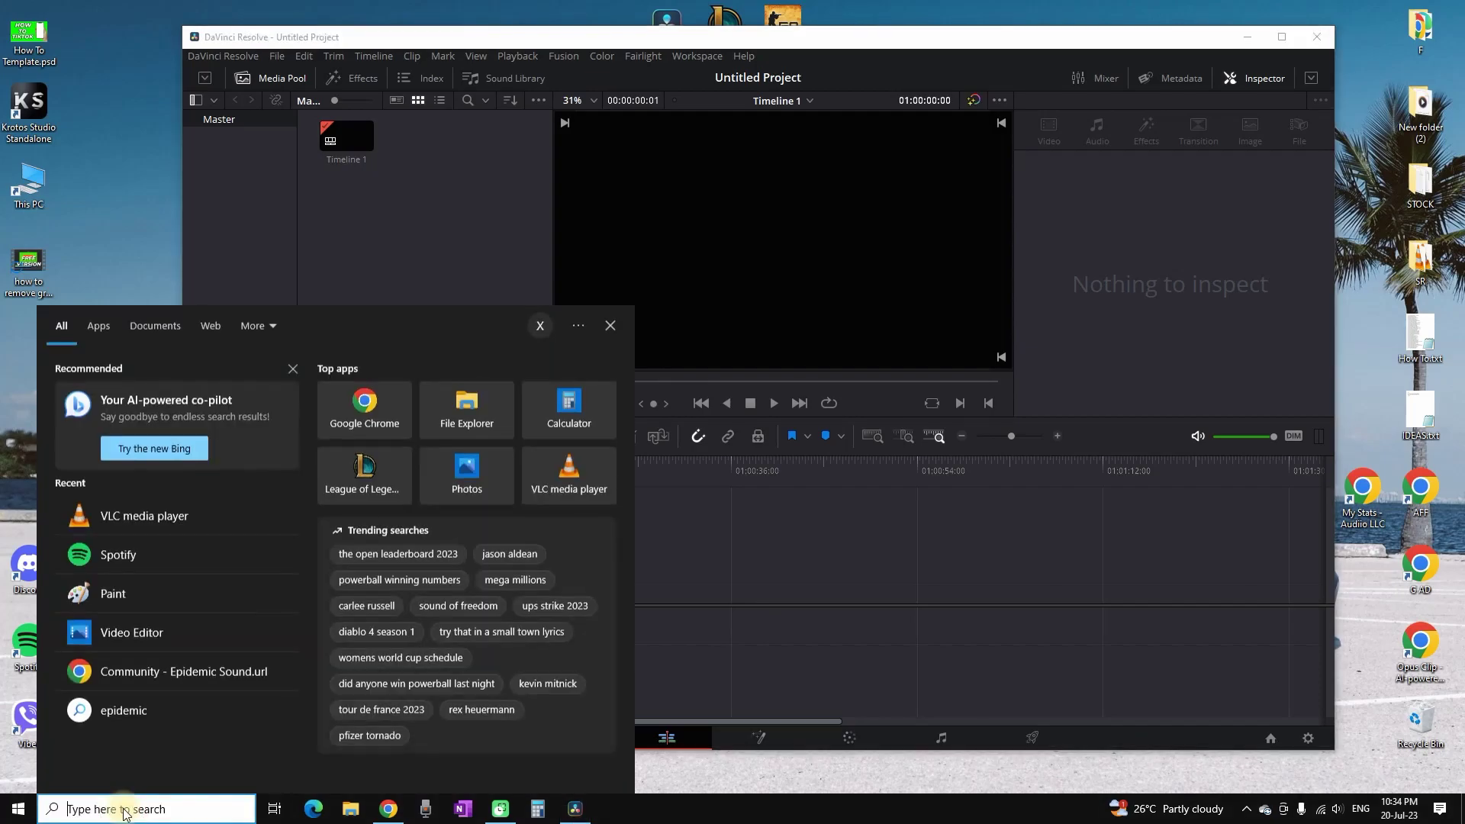
pyautogui.write('vlc')
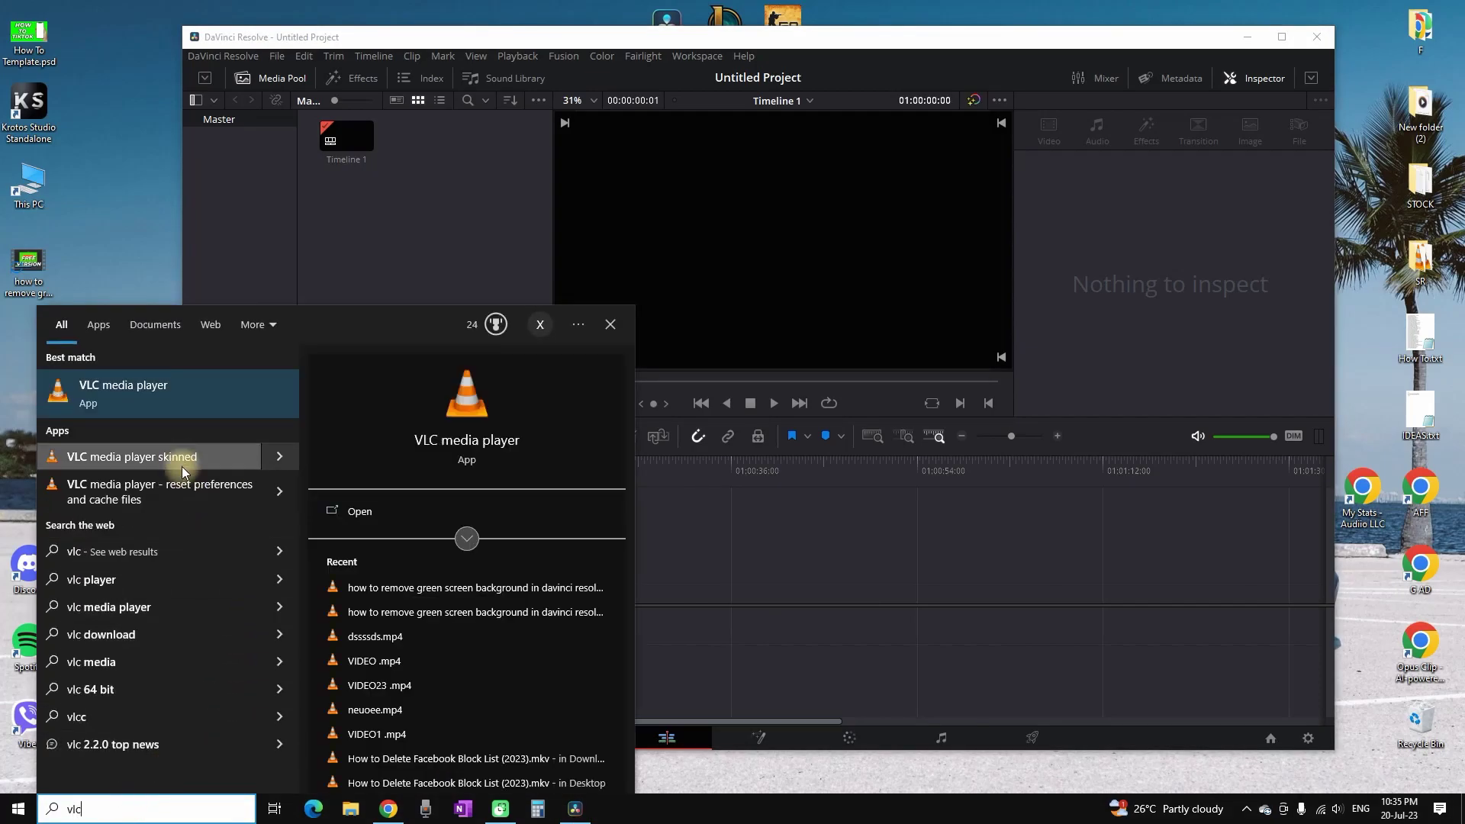
pyautogui.click(126, 396)
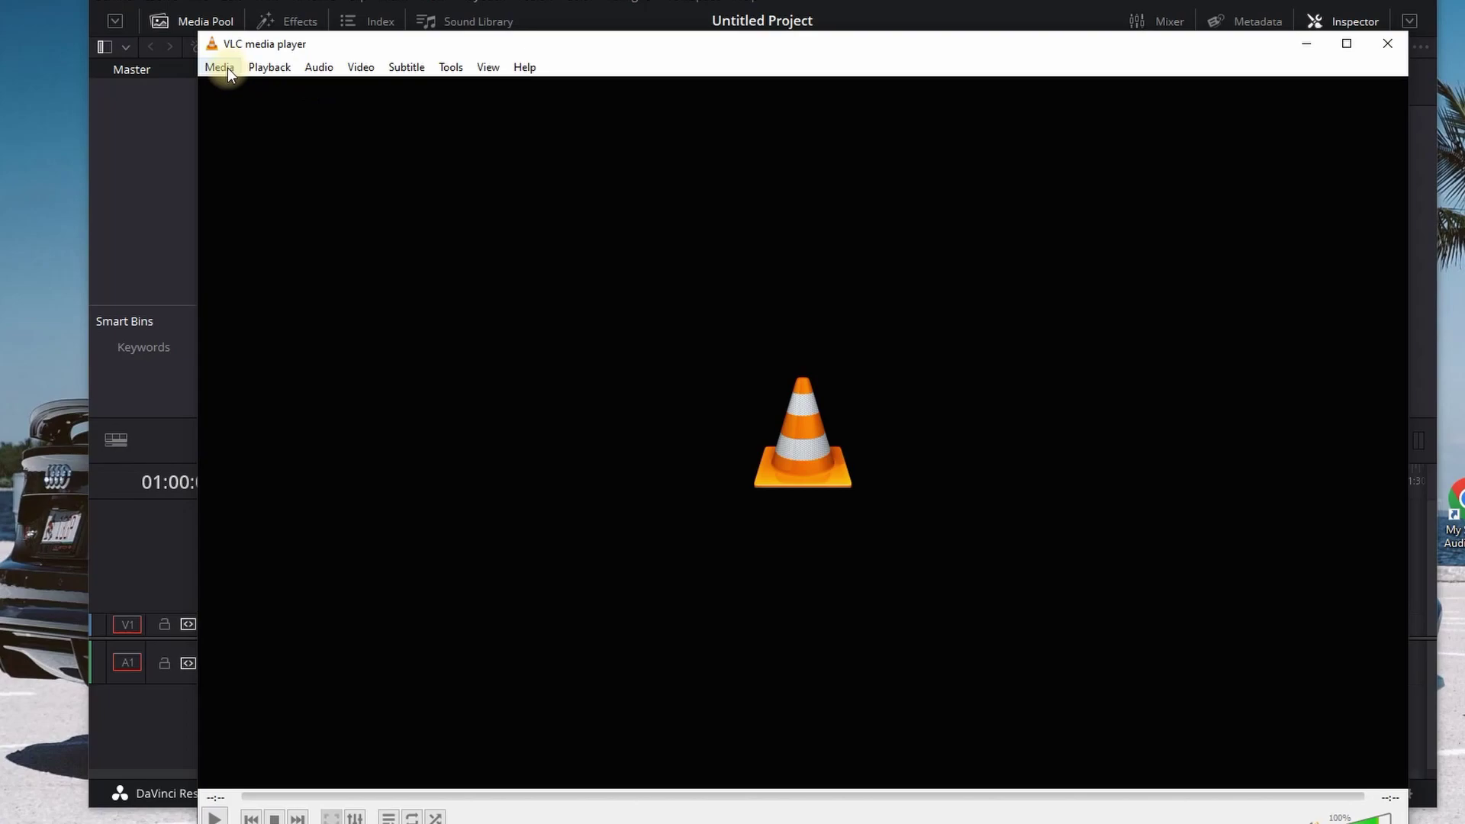
# Add the Desktop green-screen tutorial MP4 as the source in VLC's Convert / Save dialog.
pyautogui.click(228, 67)
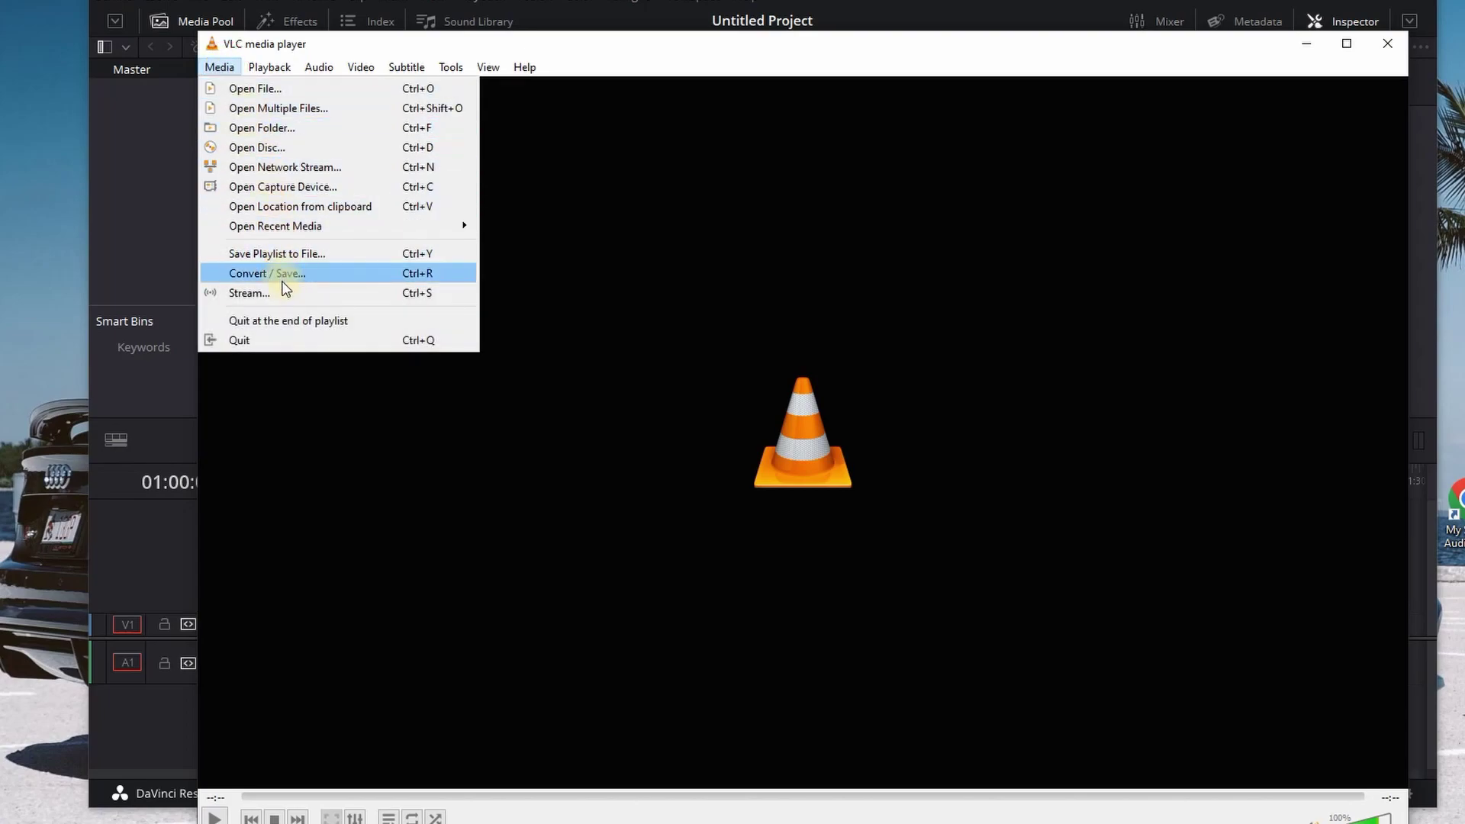
pyautogui.click(340, 273)
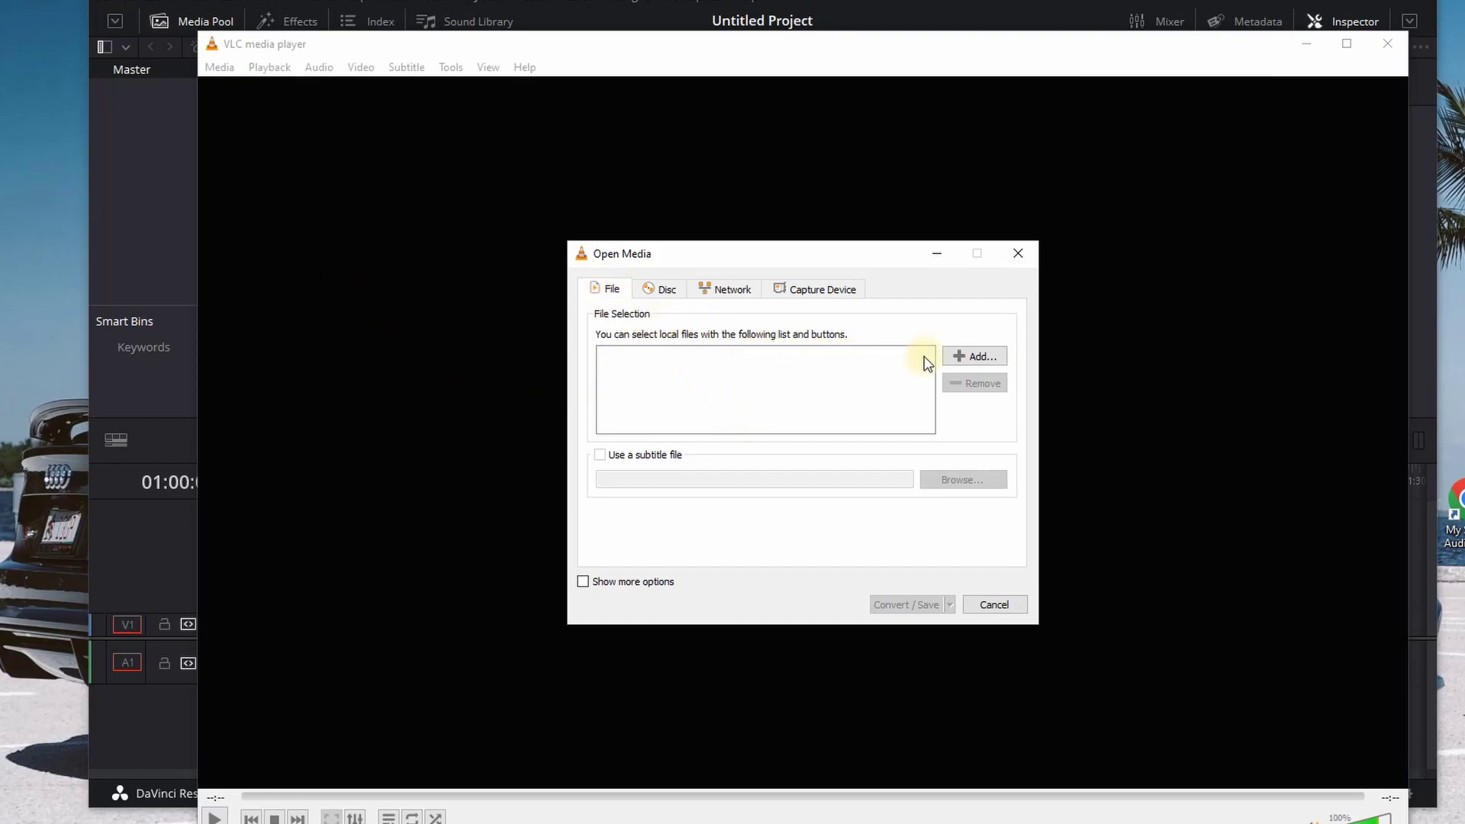
pyautogui.click(999, 358)
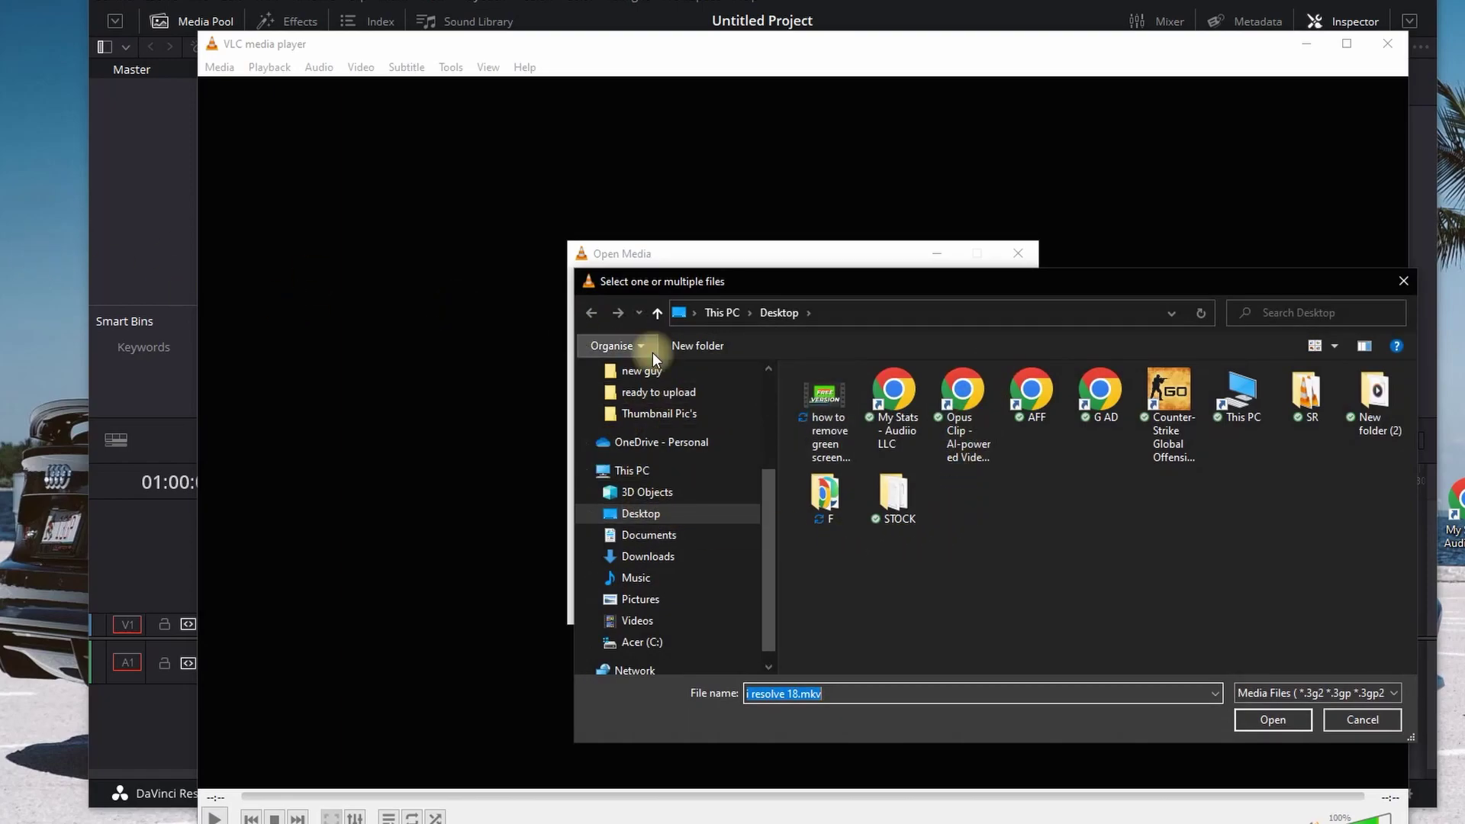
pyautogui.click(817, 395)
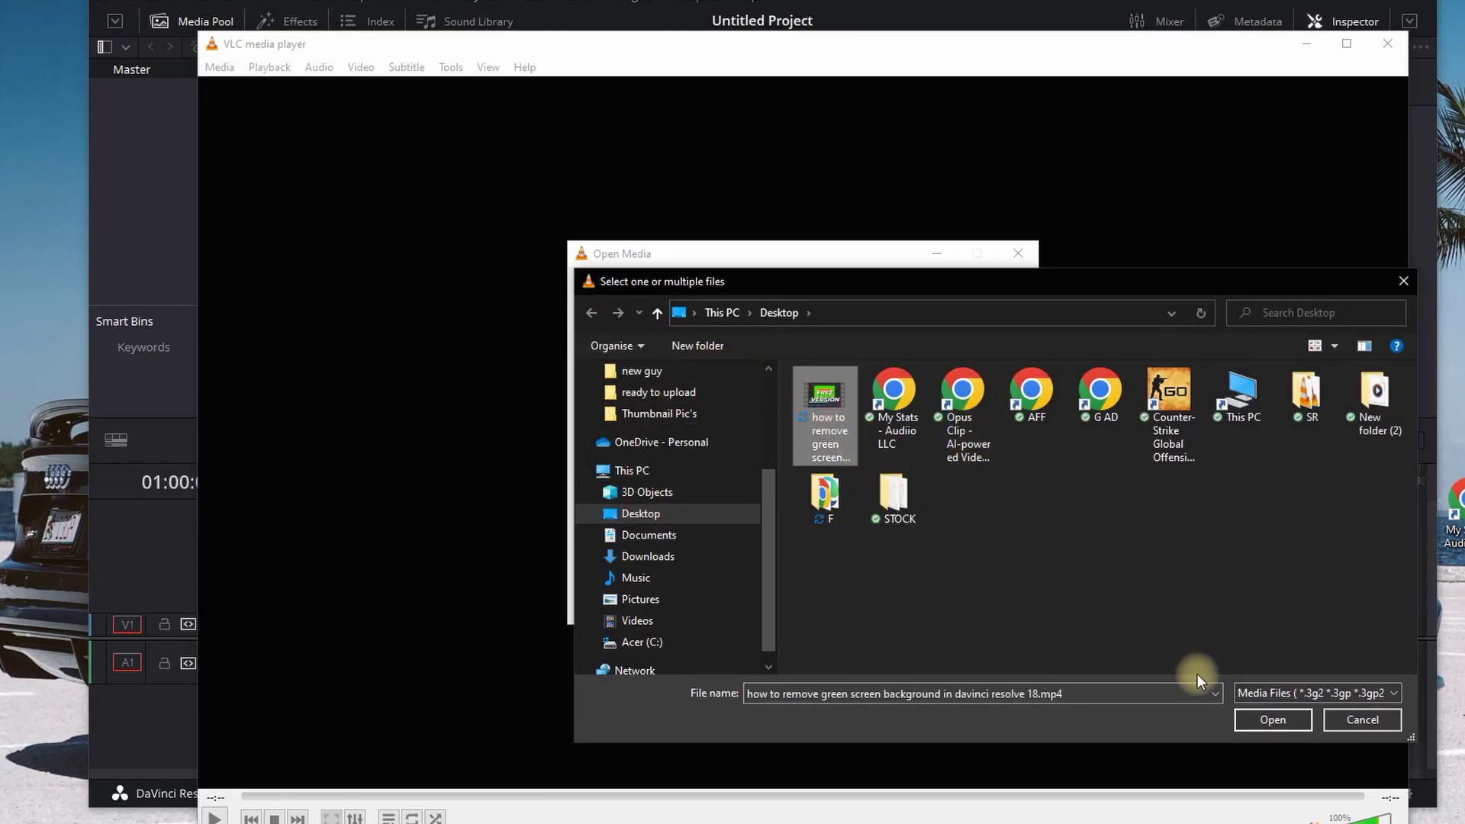
pyautogui.click(1284, 722)
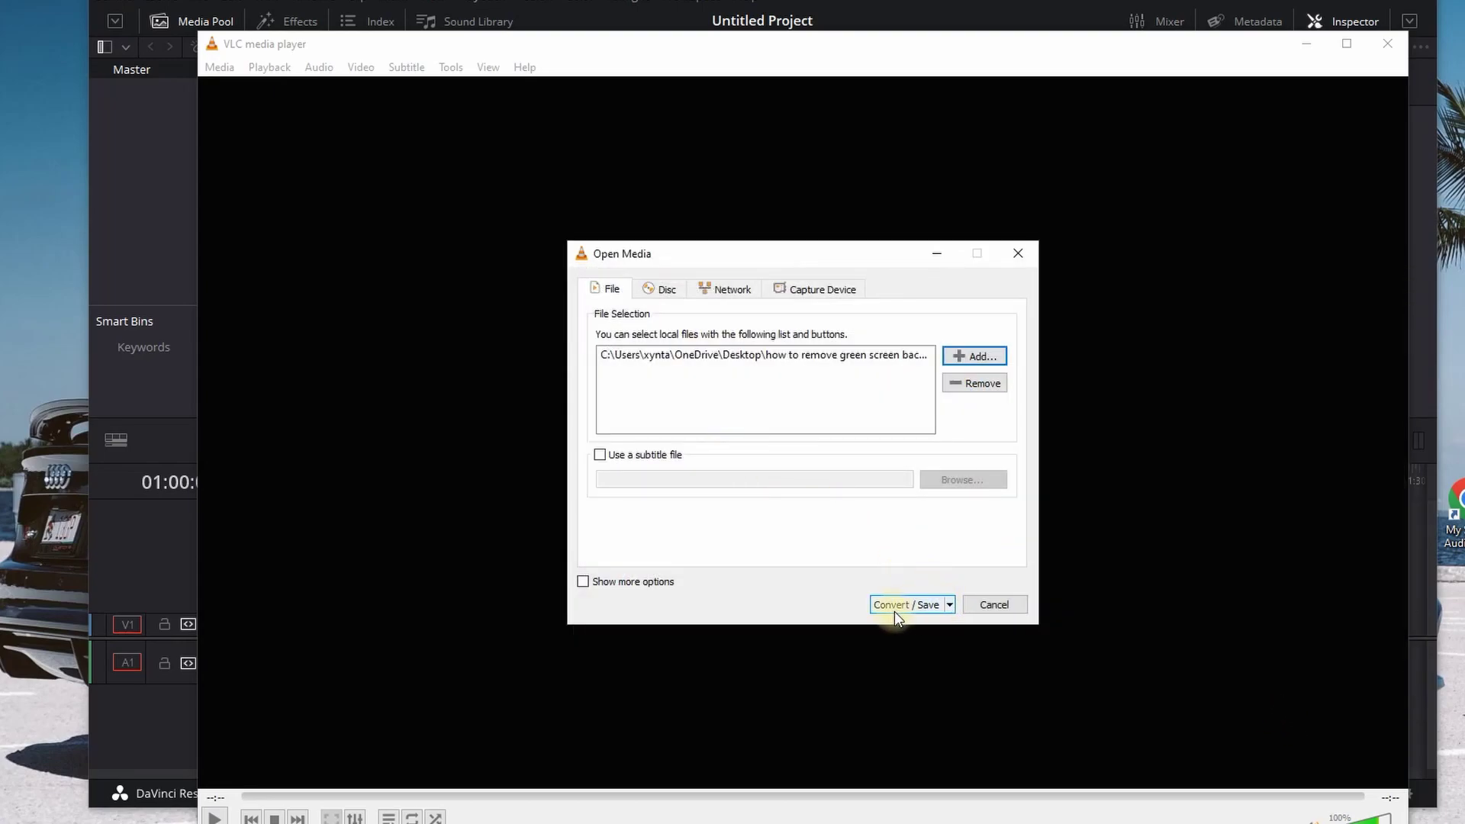
pyautogui.click(950, 607)
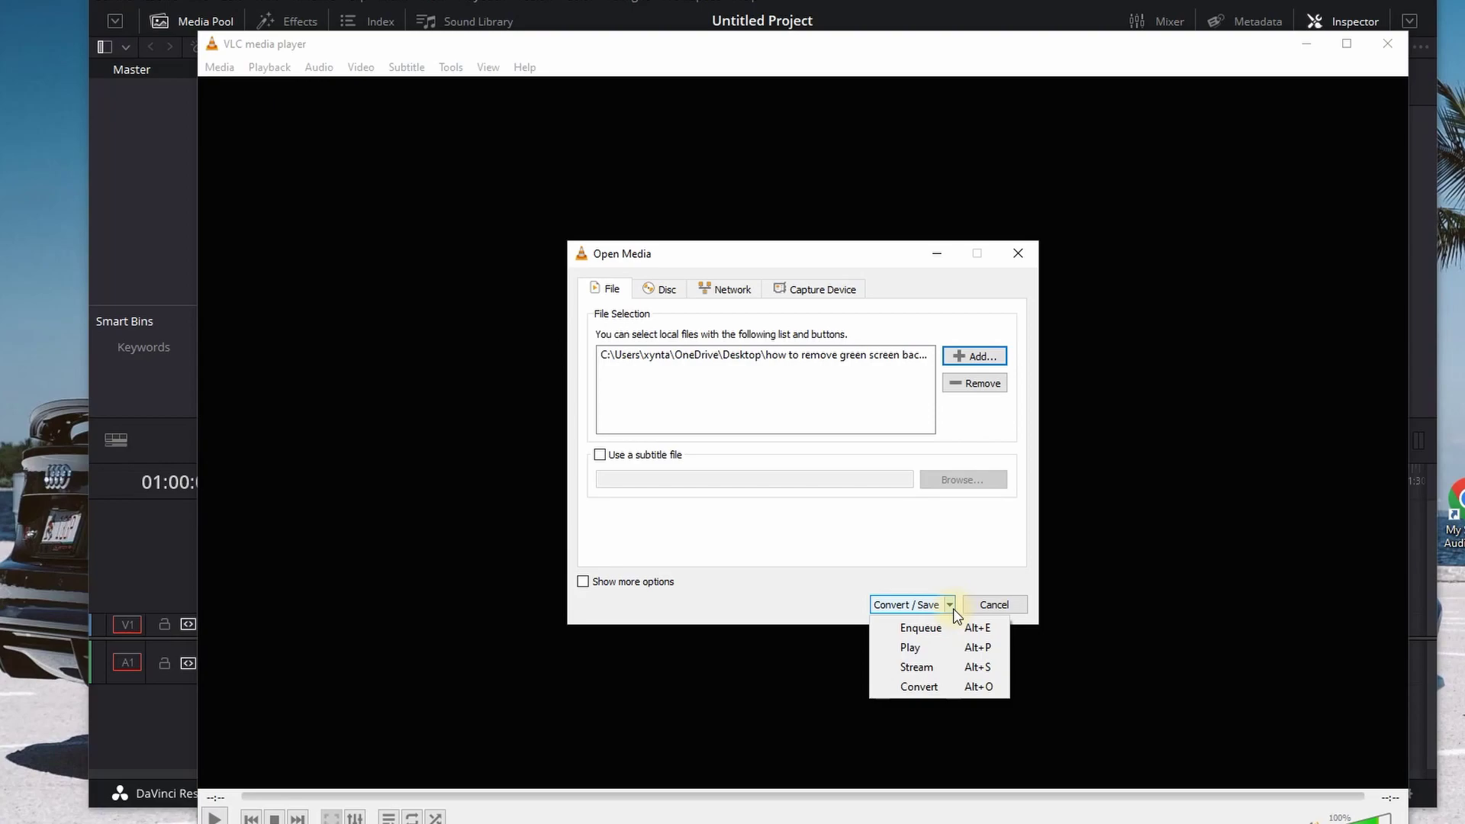
# Choose Convert and keep the Video - H.264 + MP3 (MP4) profile.
pyautogui.click(941, 686)
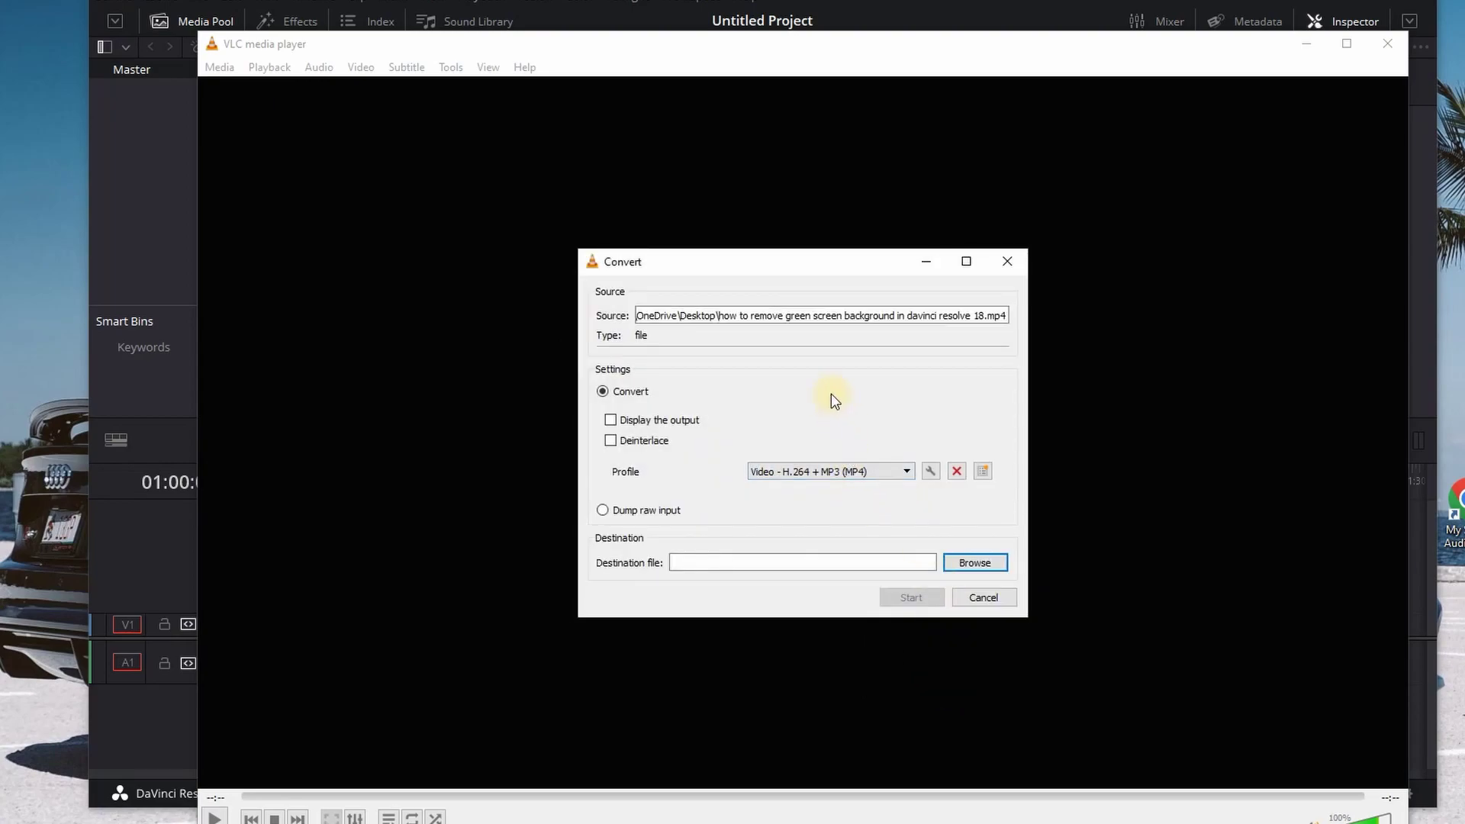
pyautogui.click(881, 473)
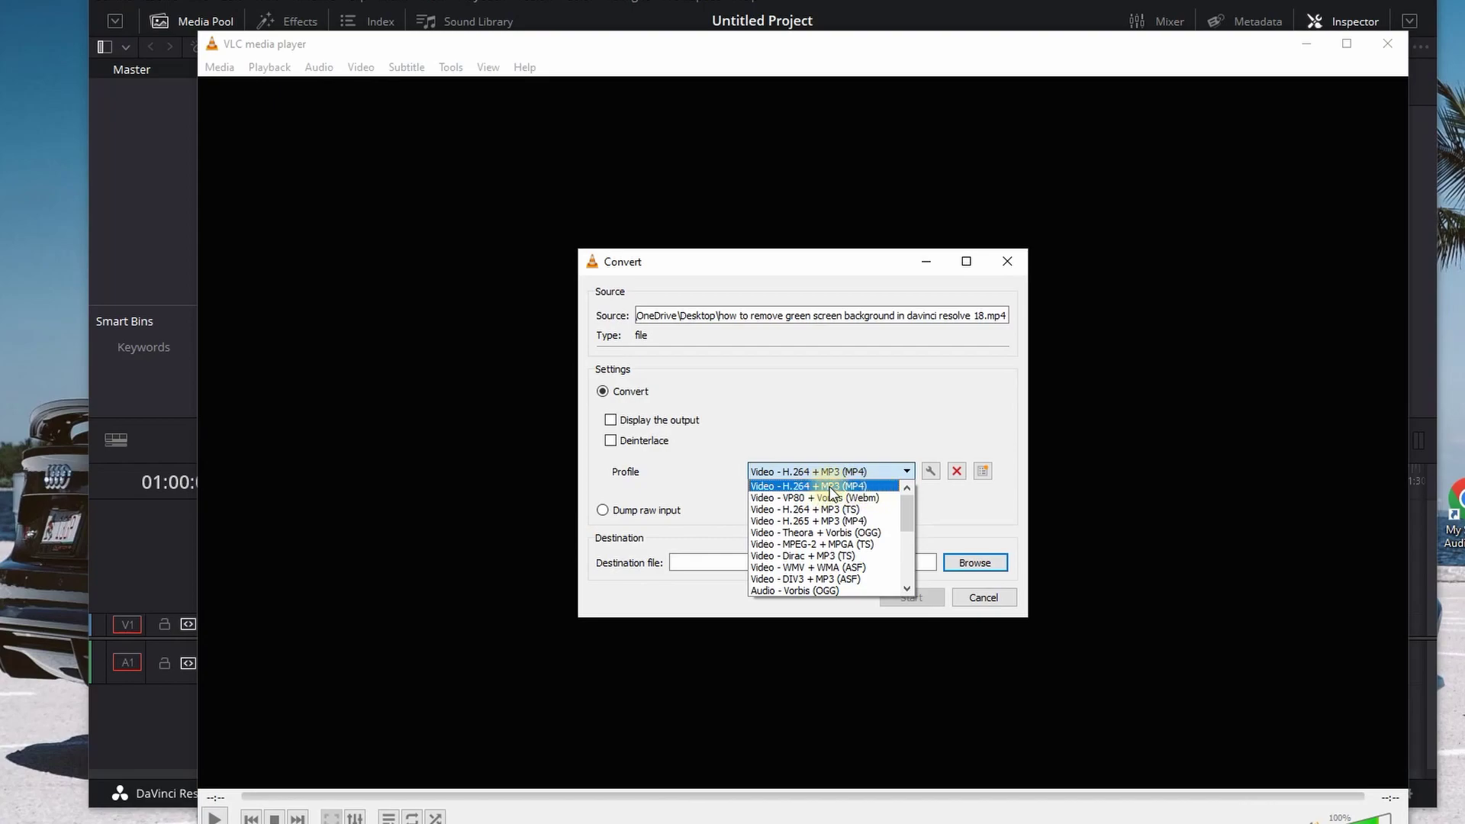
pyautogui.click(873, 486)
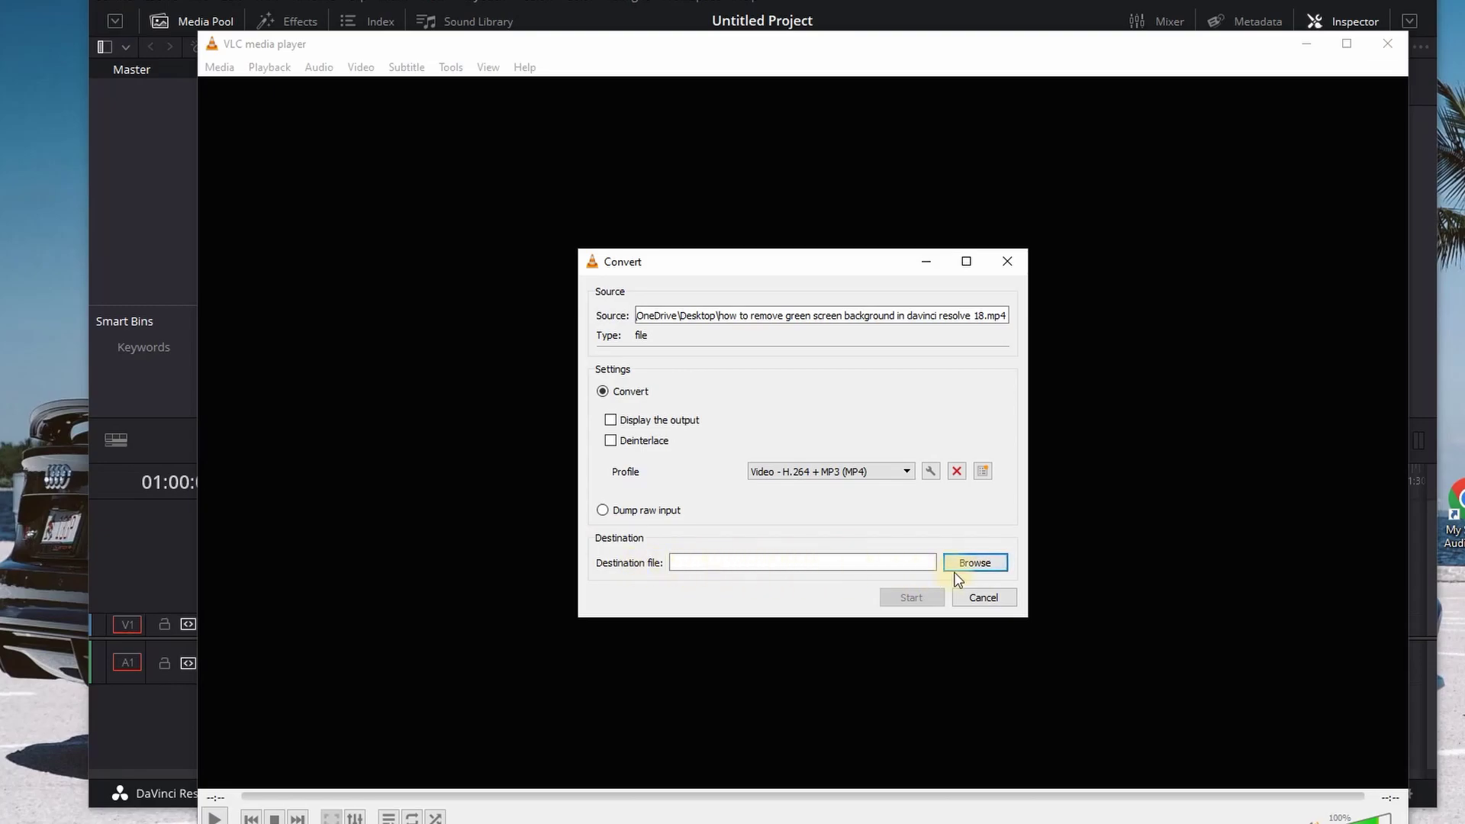
# Browse to the Desktop save location and select the output name to rename it video 2.mp4.
pyautogui.click(975, 563)
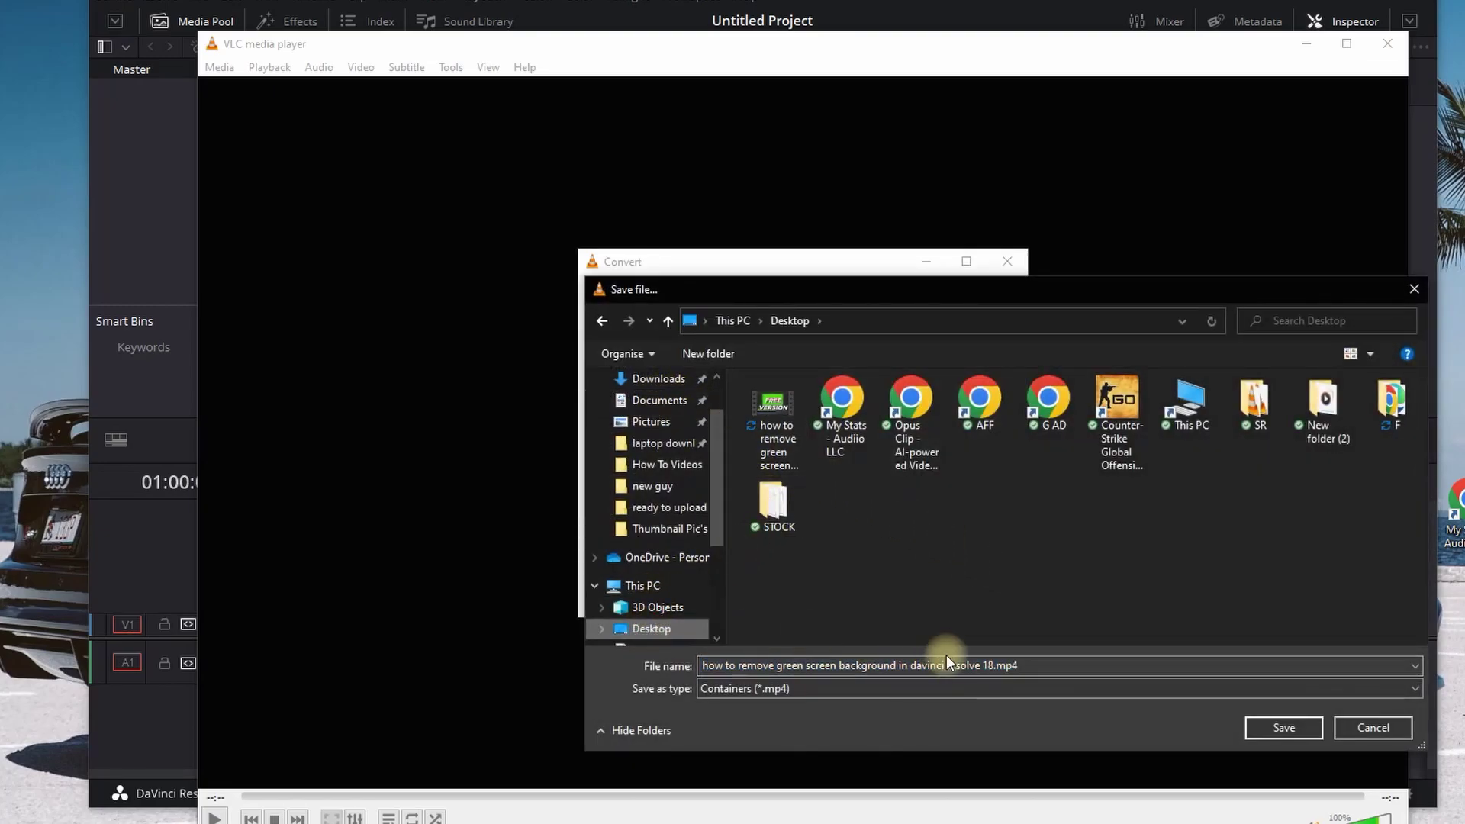
pyautogui.click(983, 665)
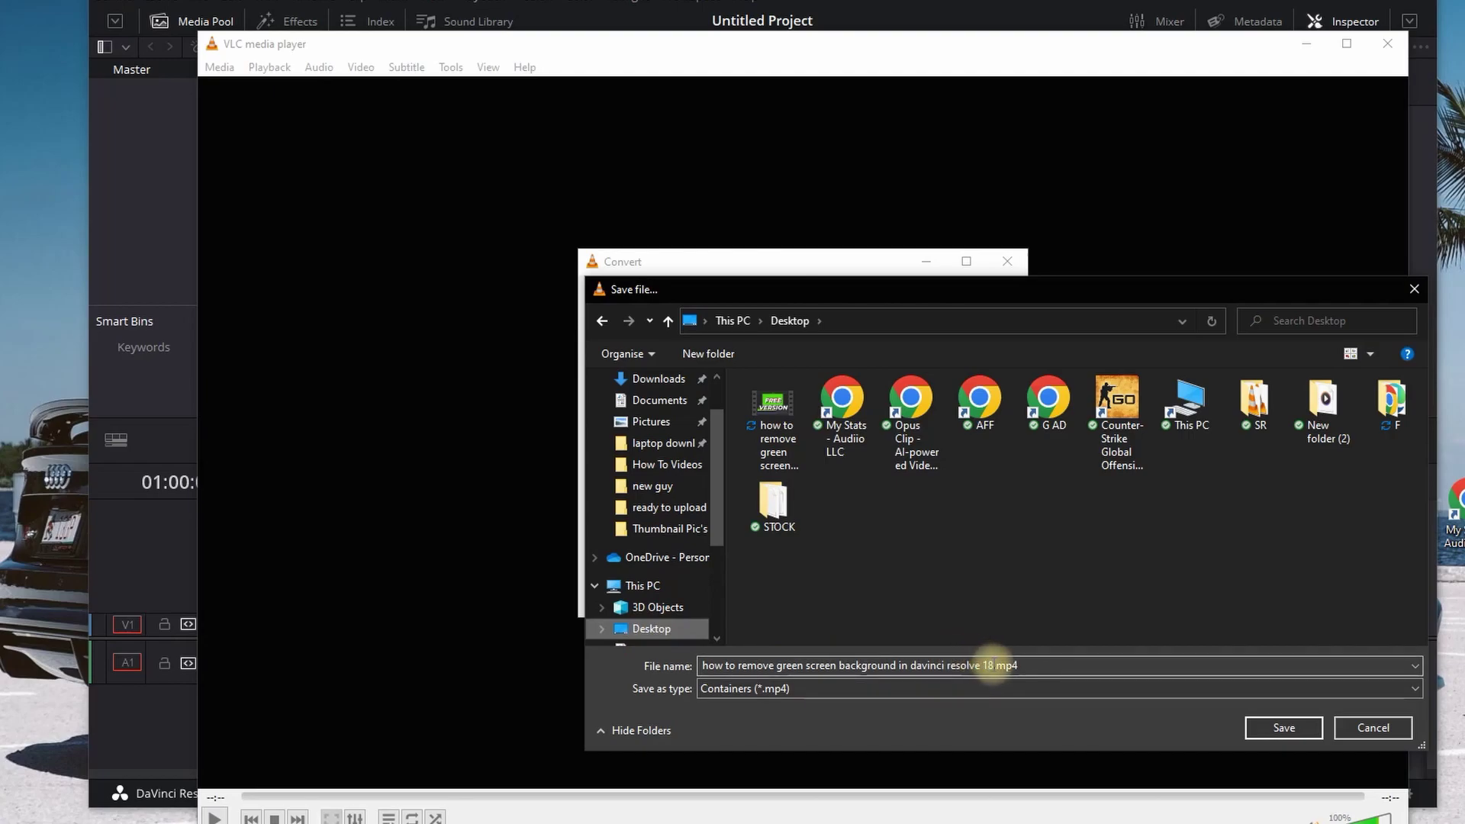
pyautogui.moveTo(991, 665); pyautogui.dragTo(701, 666)
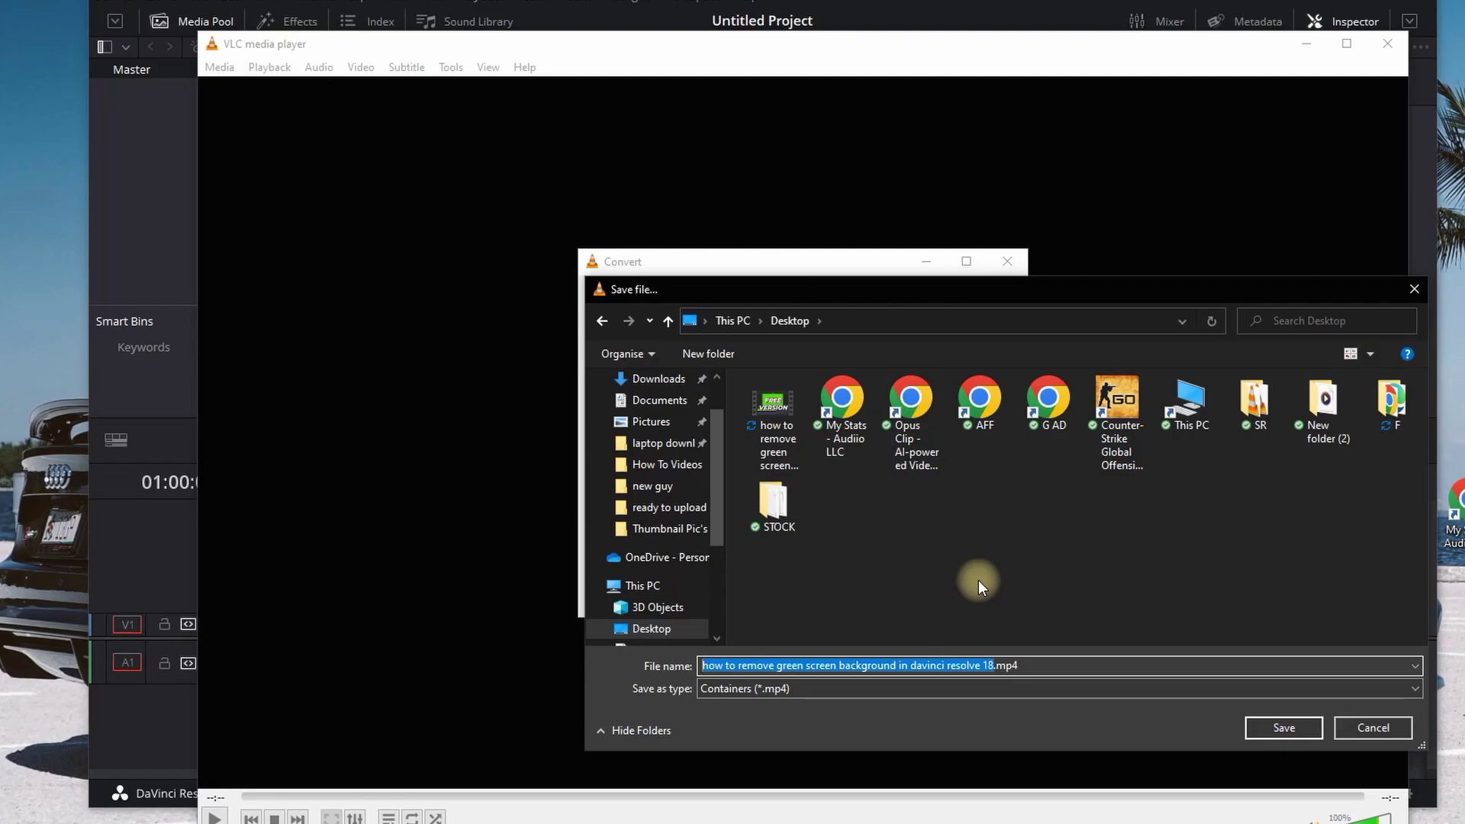
pyautogui.write('video')
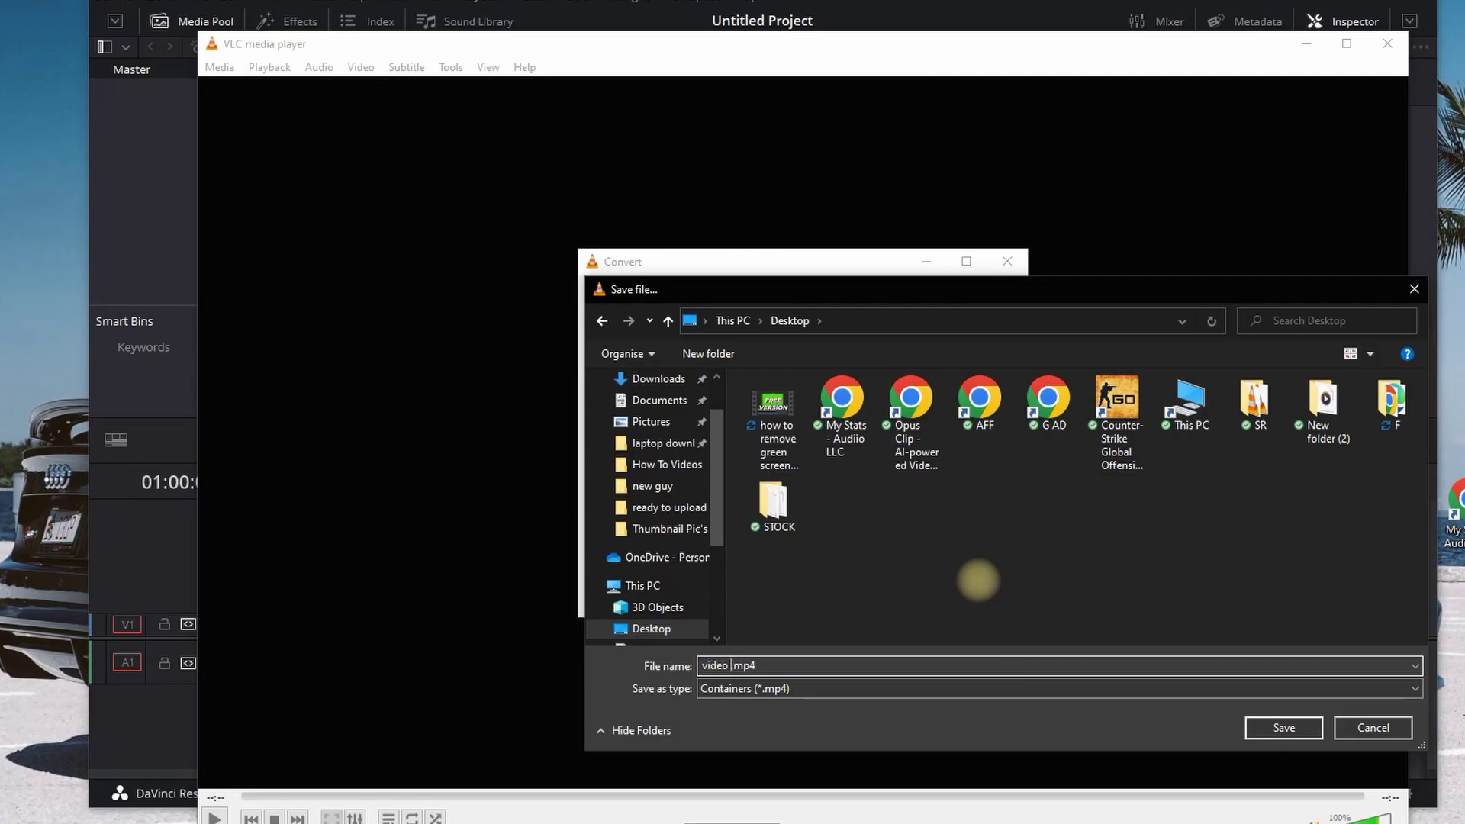
pyautogui.write(' 2')
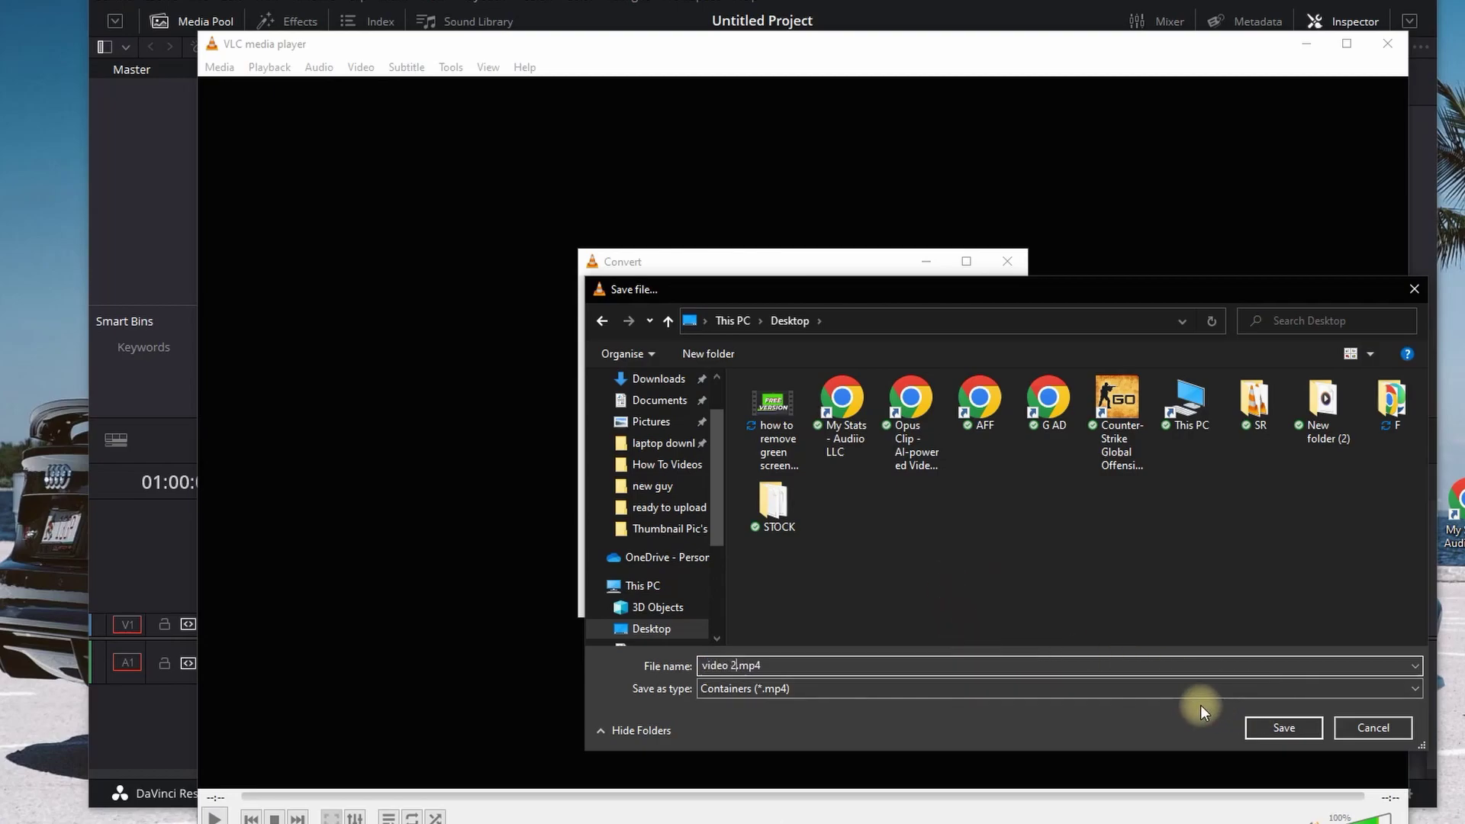
# Confirm video 2.mp4 as the output and start the conversion.
pyautogui.click(1299, 731)
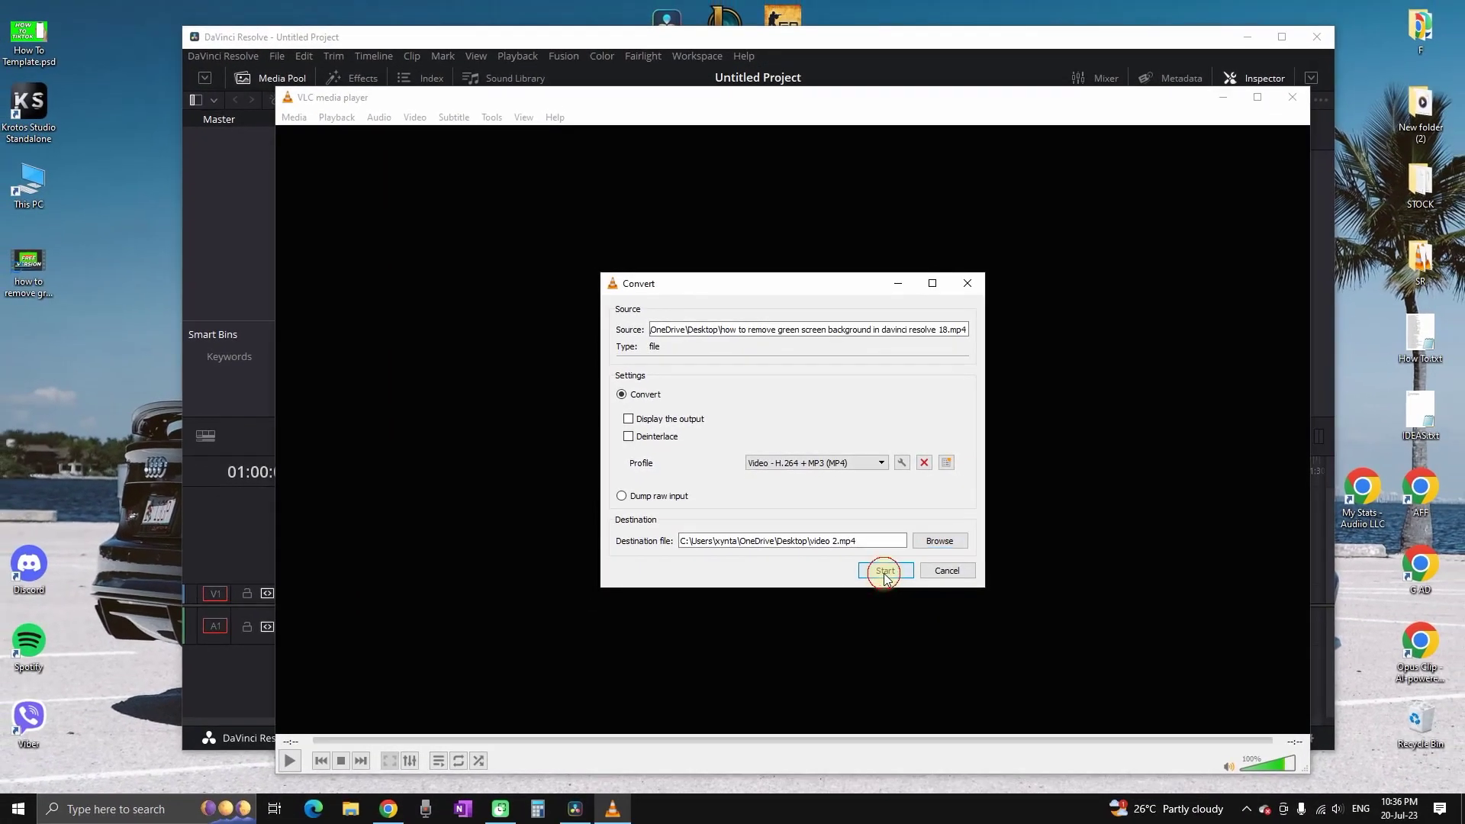
pyautogui.click(884, 573)
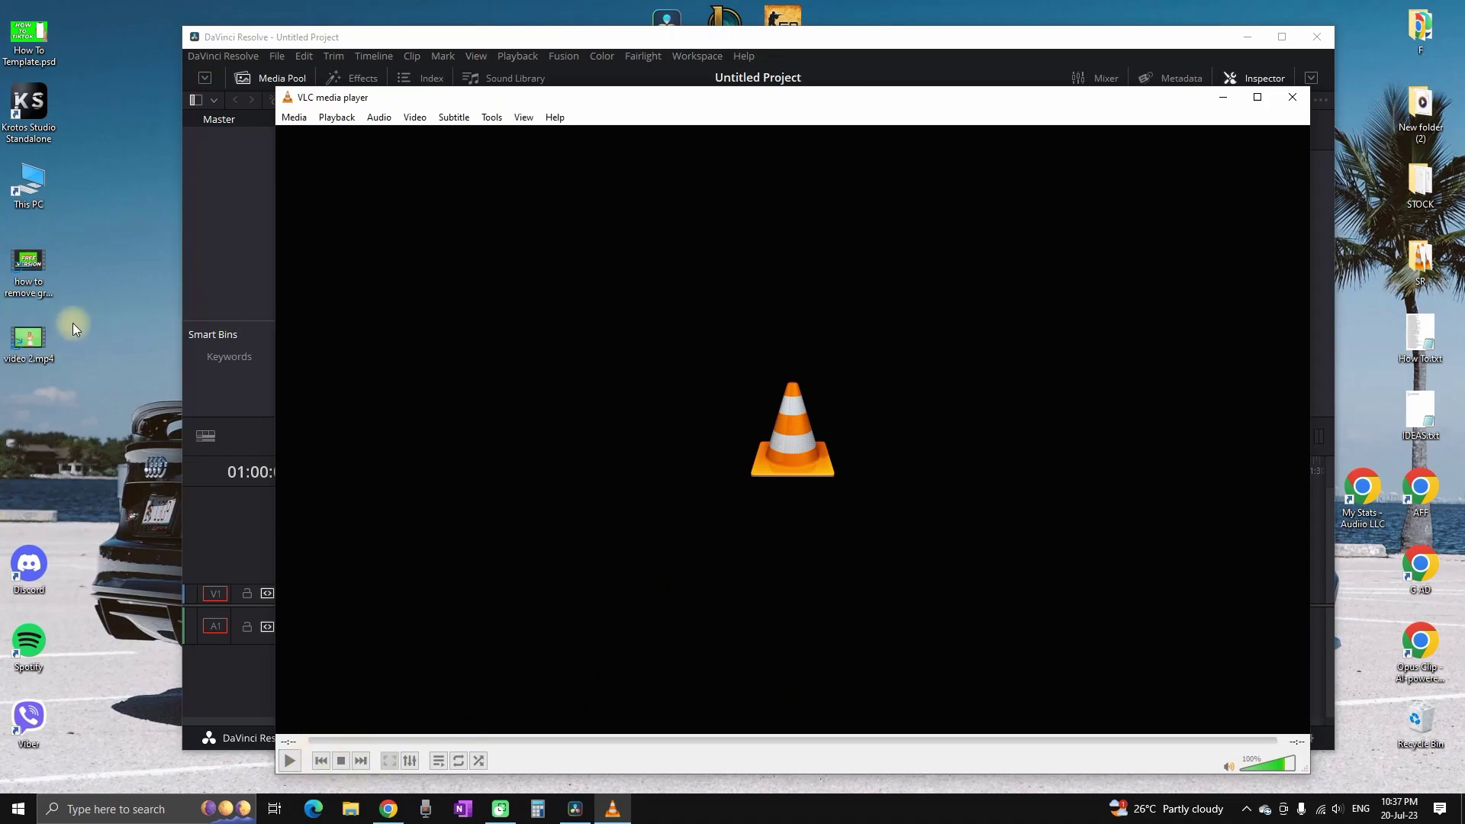
# Close VLC and drag video 2.mp4 from the desktop into the Resolve Media Pool.
pyautogui.click(1293, 98)
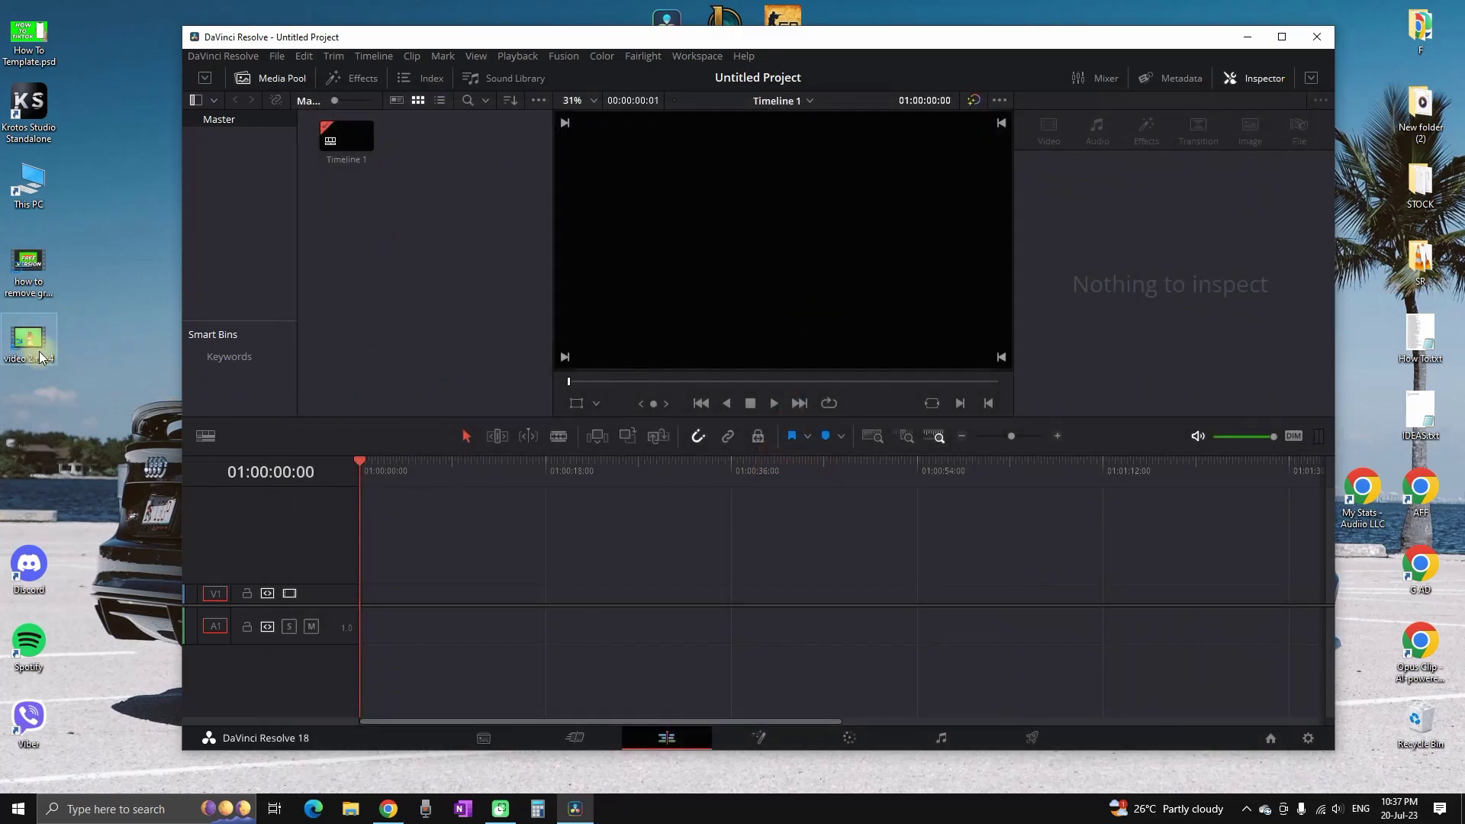
pyautogui.moveTo(39, 347); pyautogui.dragTo(450, 203)
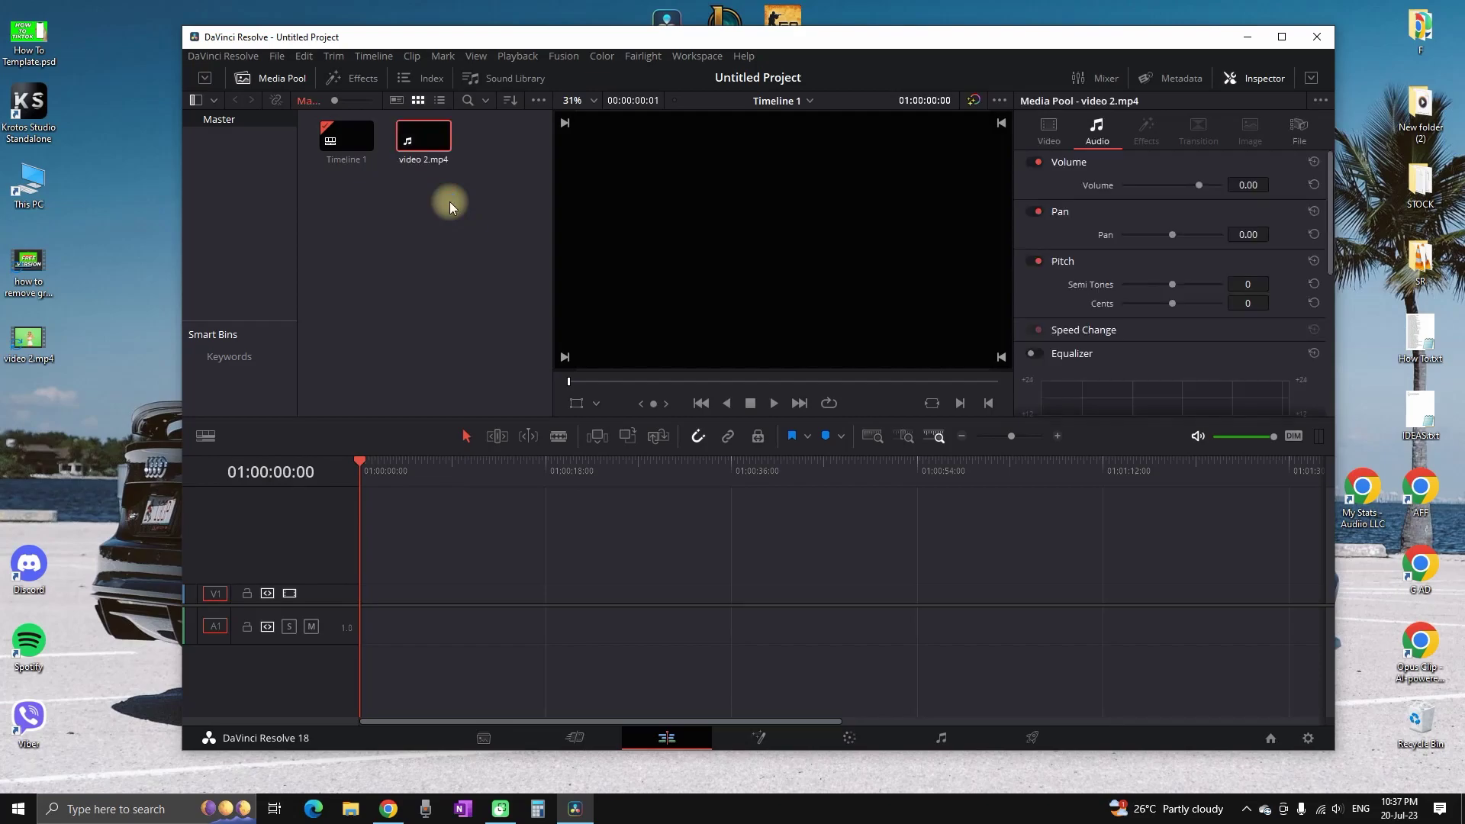